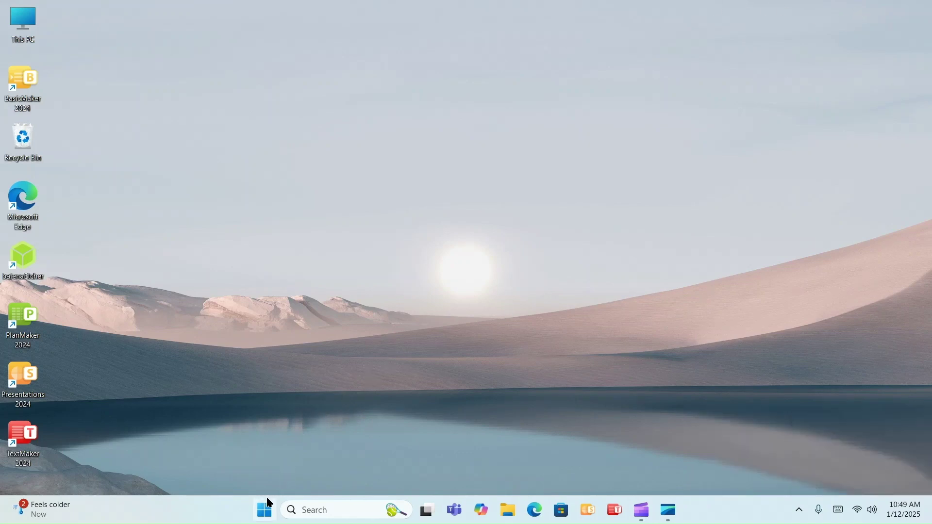
- Launch Disk Management from the Start context menu and maximize it, showing Disk 1's 232.88 GB NTFS D: partition
left_click(265, 510)
right_click(268, 513)
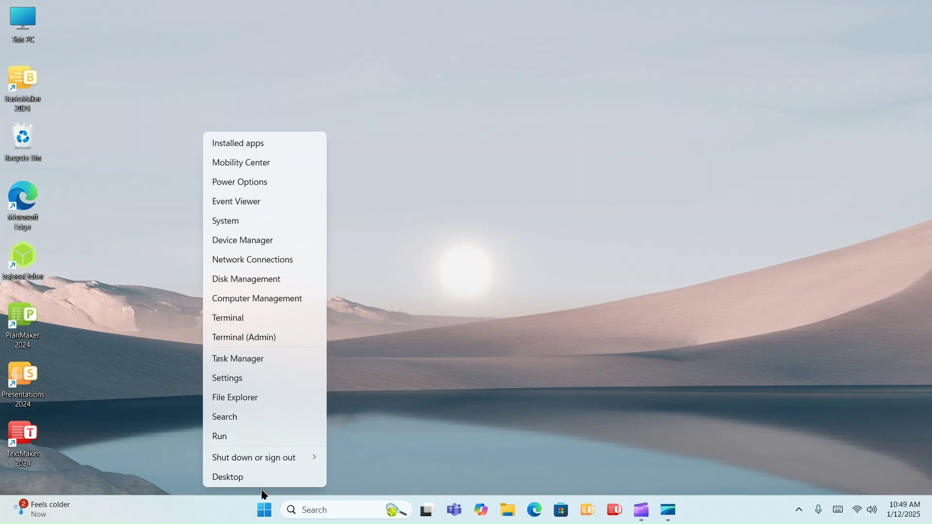
left_click(253, 284)
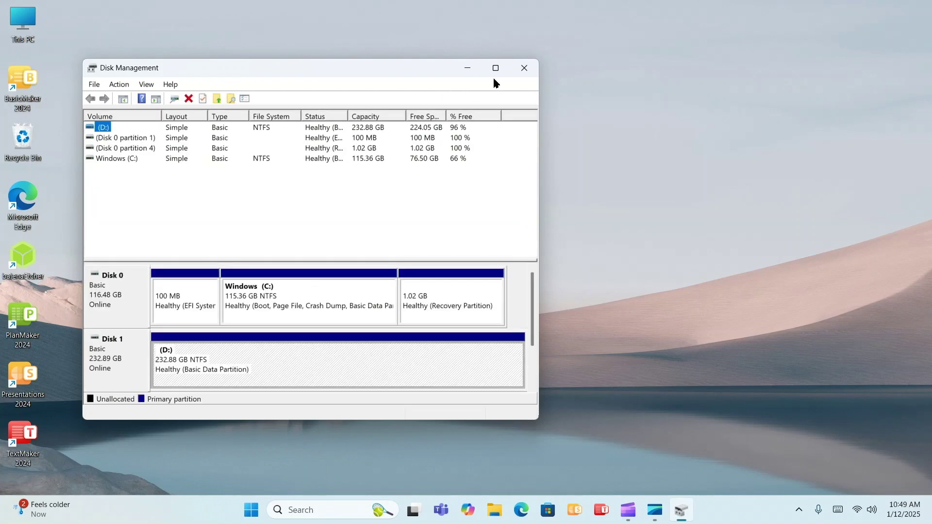
left_click(496, 68)
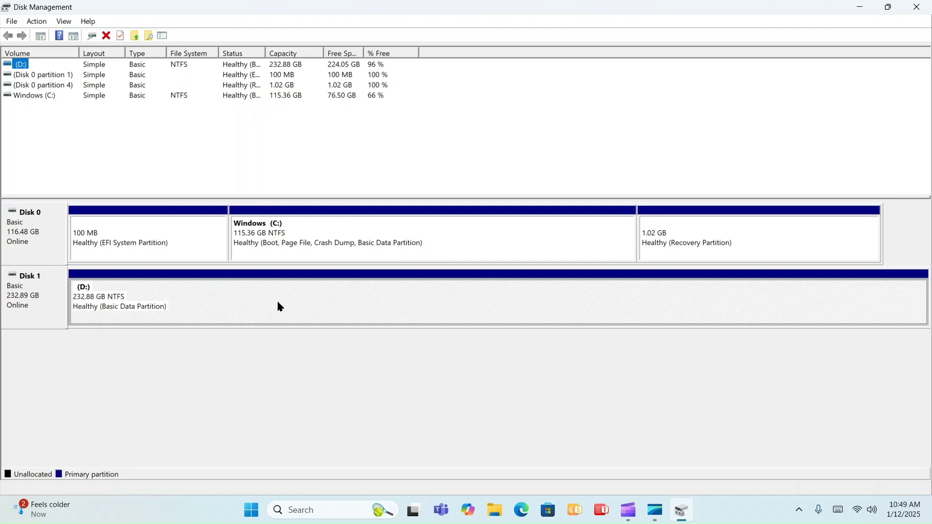
- Close Disk Management, eject the ASMT1051 USB drive from the tray, then bring up File Explorer
left_click(923, 10)
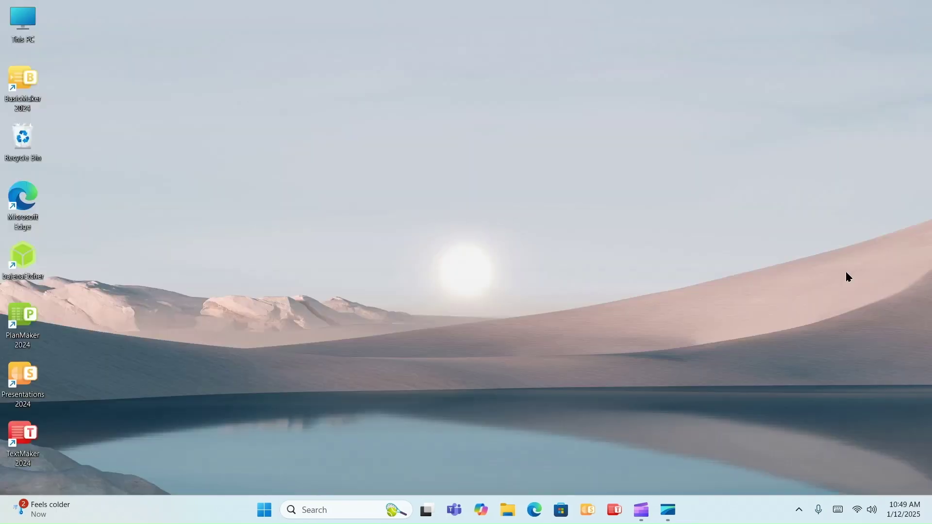
left_click(799, 513)
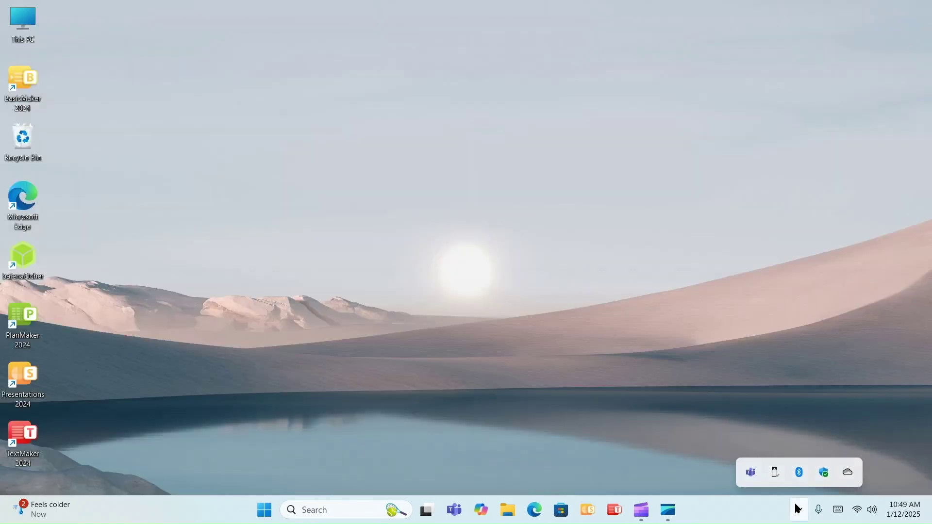
right_click(781, 478)
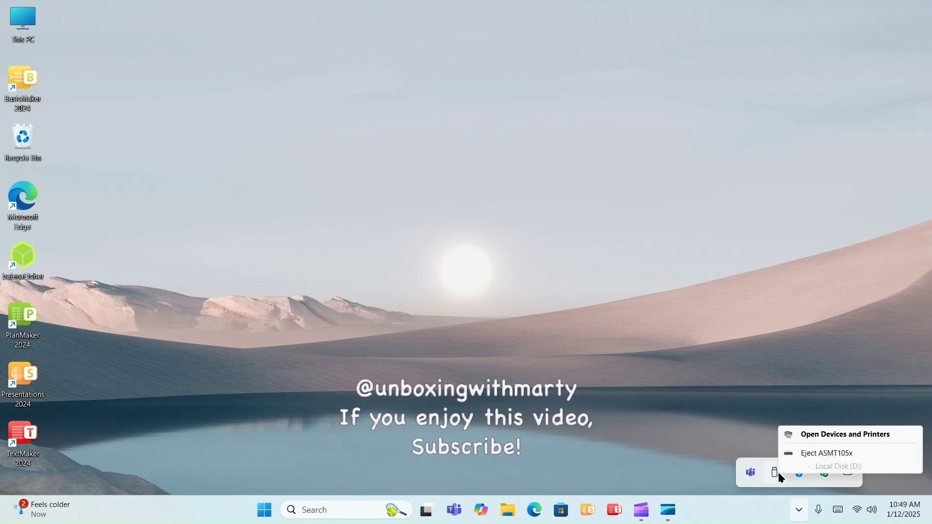
left_click(816, 450)
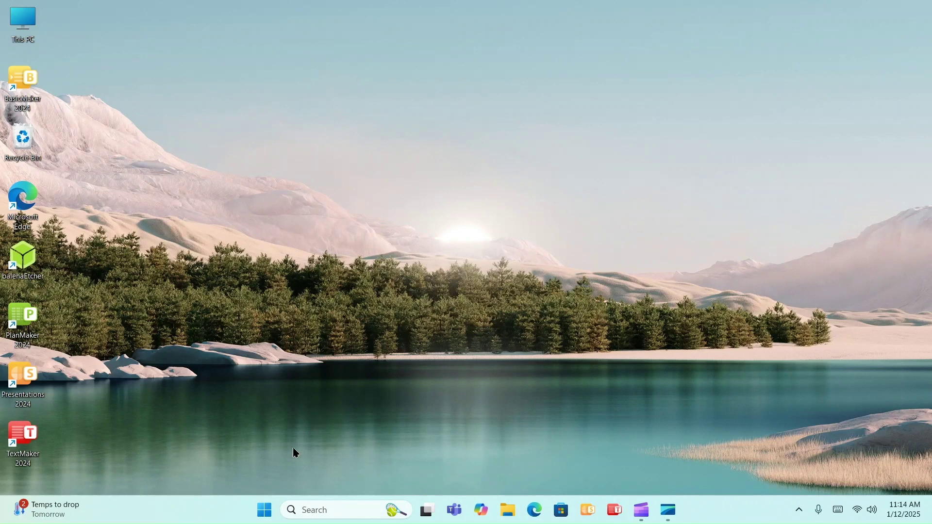
left_click(508, 510)
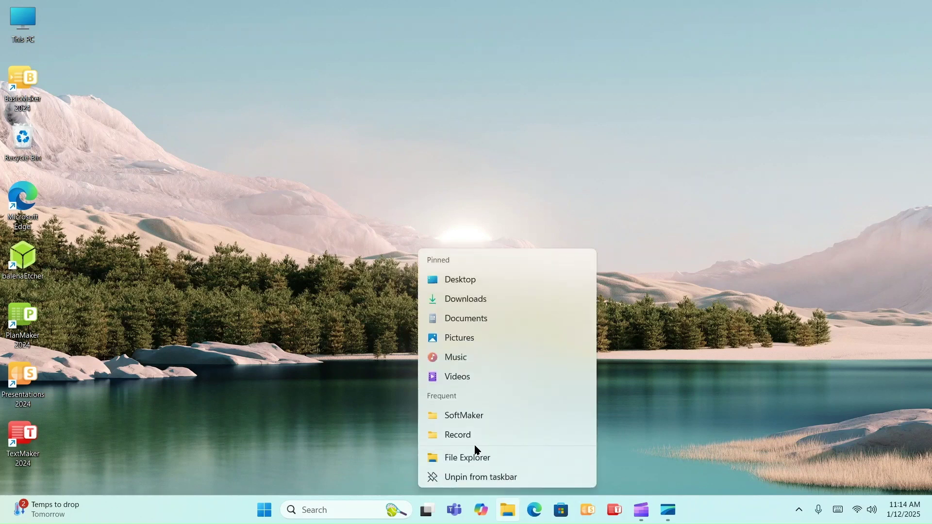
left_click(484, 456)
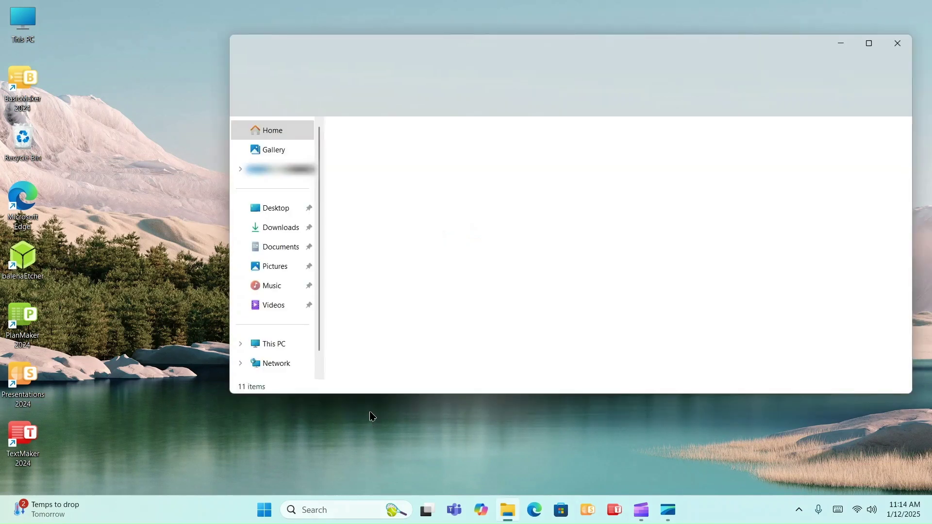
left_click(276, 345)
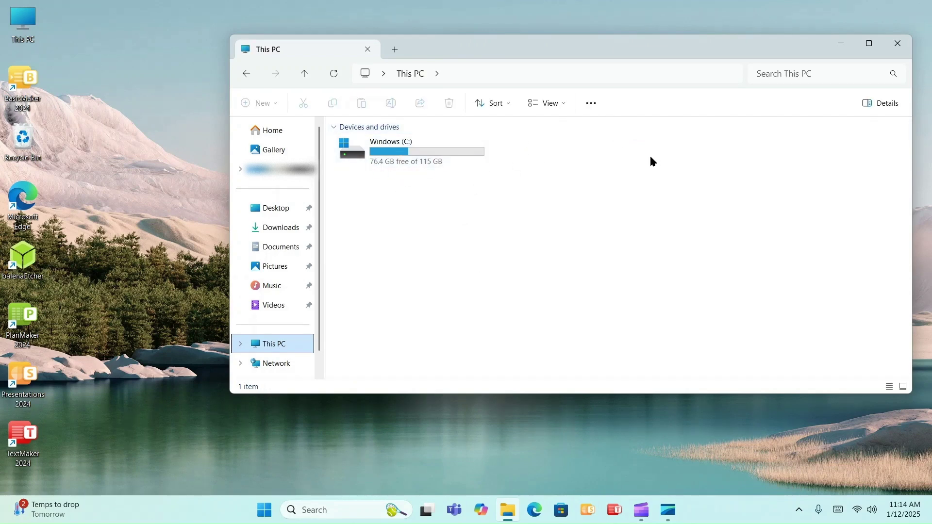
left_click(899, 44)
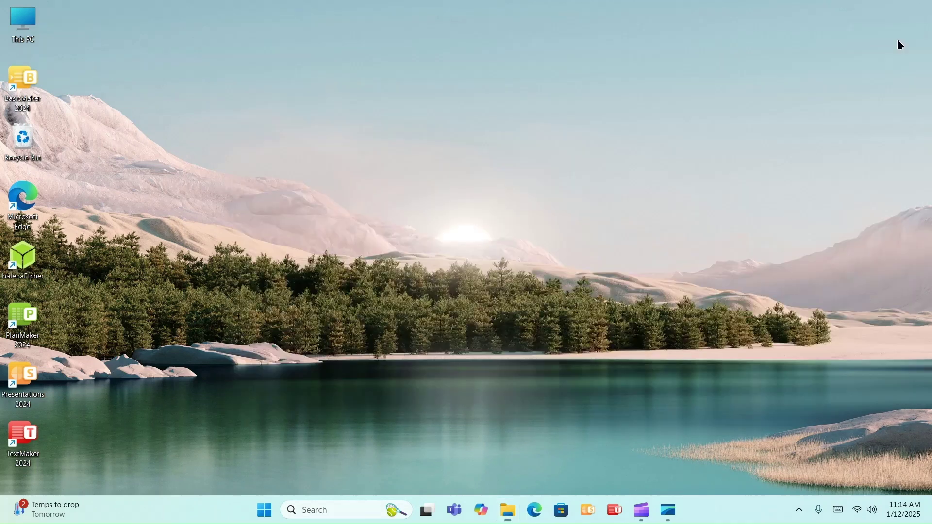
- Reopen Disk Management and cancel the Initialize Disk prompt, leaving the 238.47 GB Disk 1 uninitialized
right_click(266, 516)
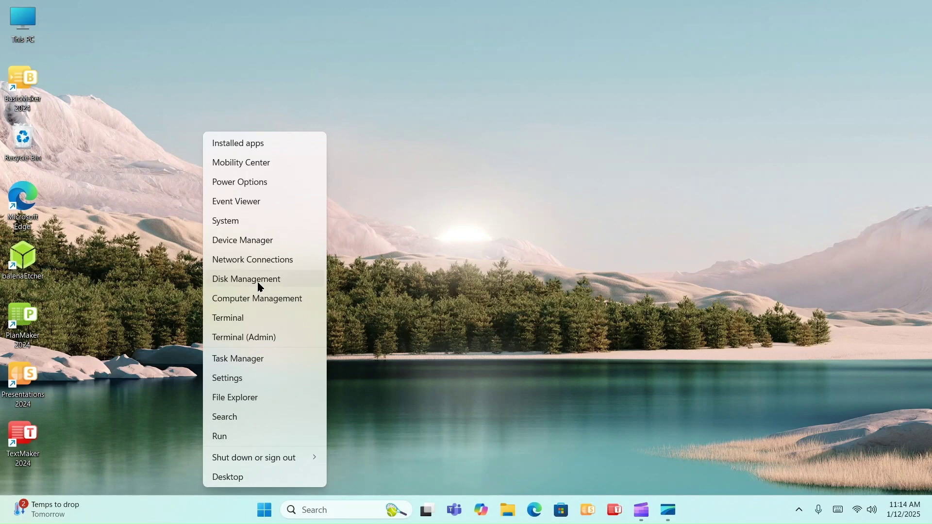
left_click(258, 284)
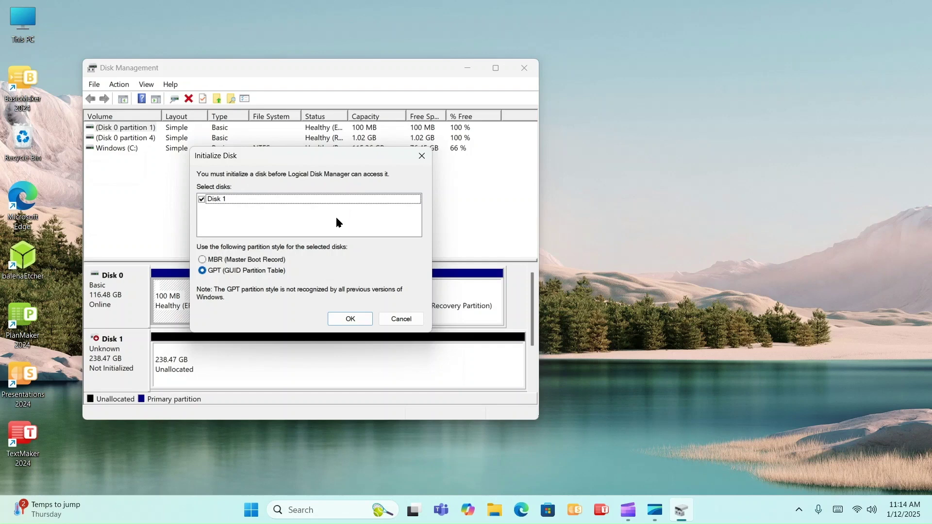
left_click(400, 319)
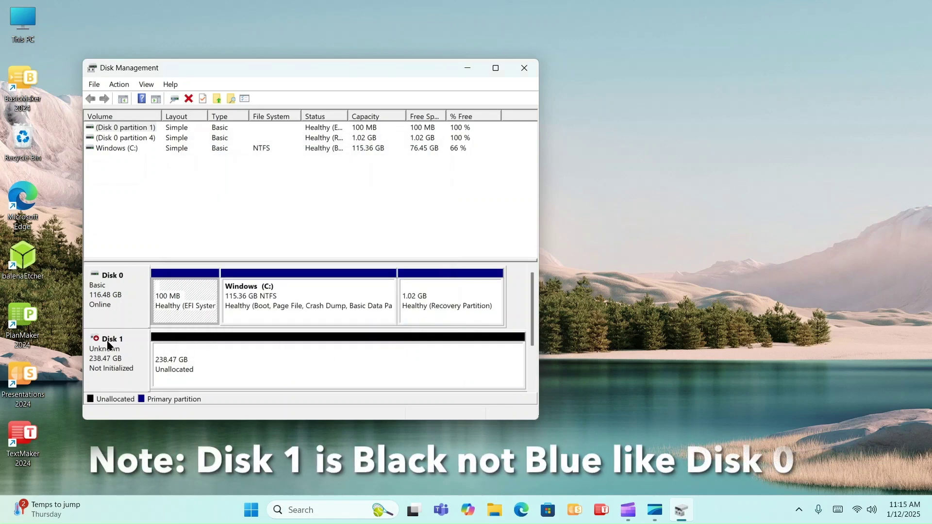
- Initialize Disk 1 with the GPT partition style
right_click(106, 374)
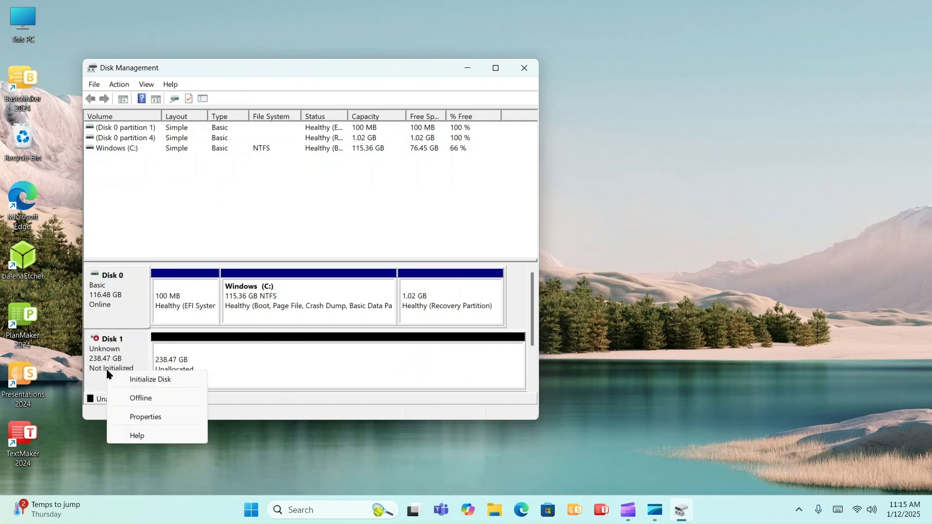
left_click(144, 380)
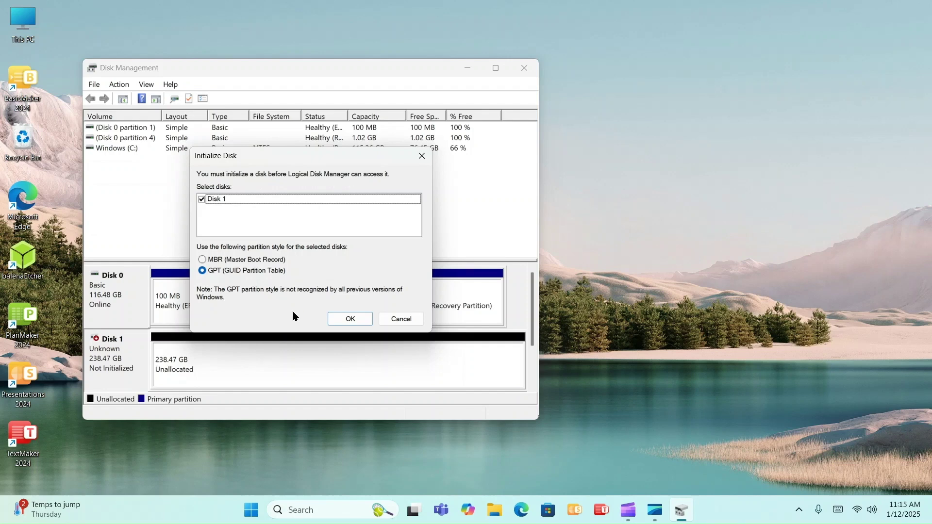
left_click(349, 319)
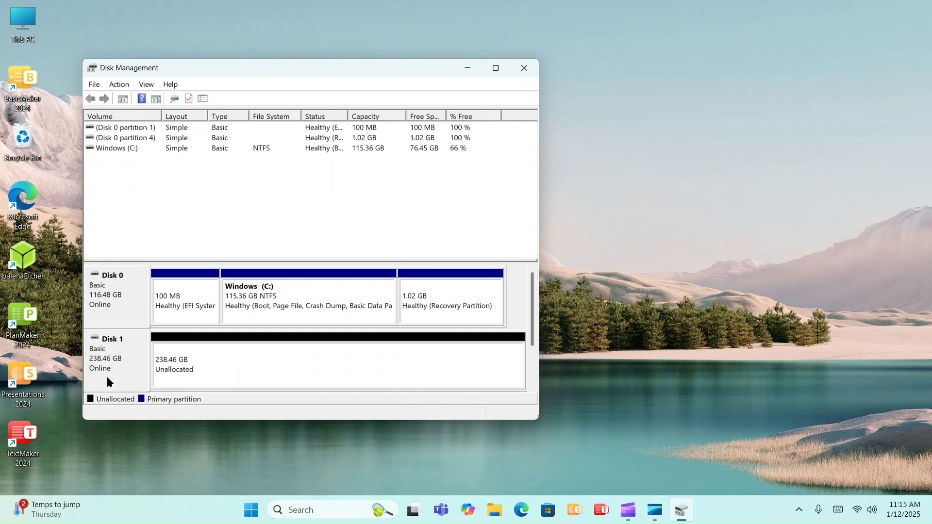
- Start the New Simple Volume Wizard on Disk 1's unallocated space and move past the welcome page
right_click(234, 364)
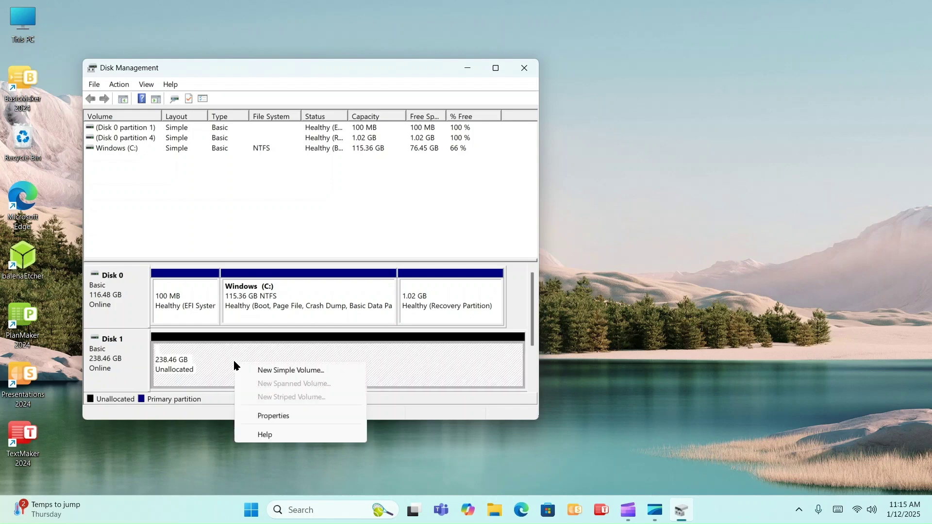
left_click(270, 374)
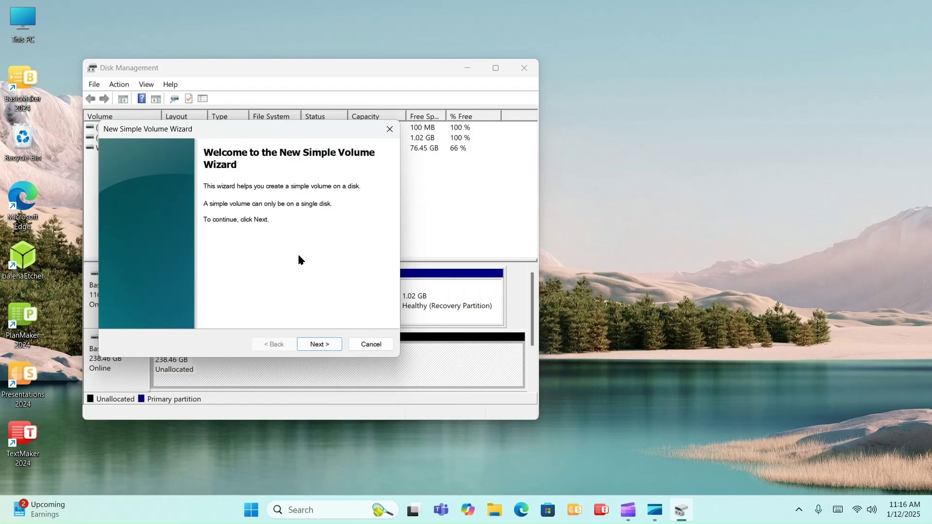
left_click(320, 345)
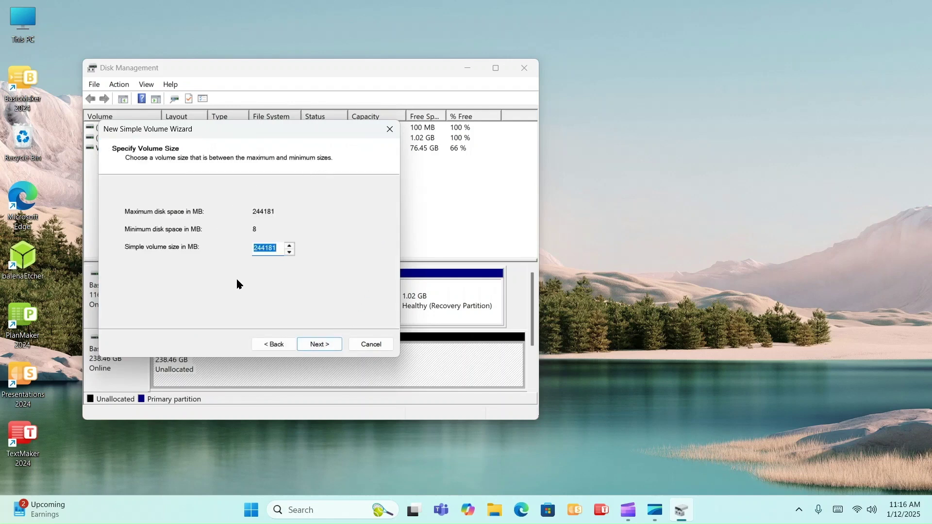
- Create a full-size 244181 MB NTFS quick-formatted volume labelled New Volume with drive letter D
left_click(320, 344)
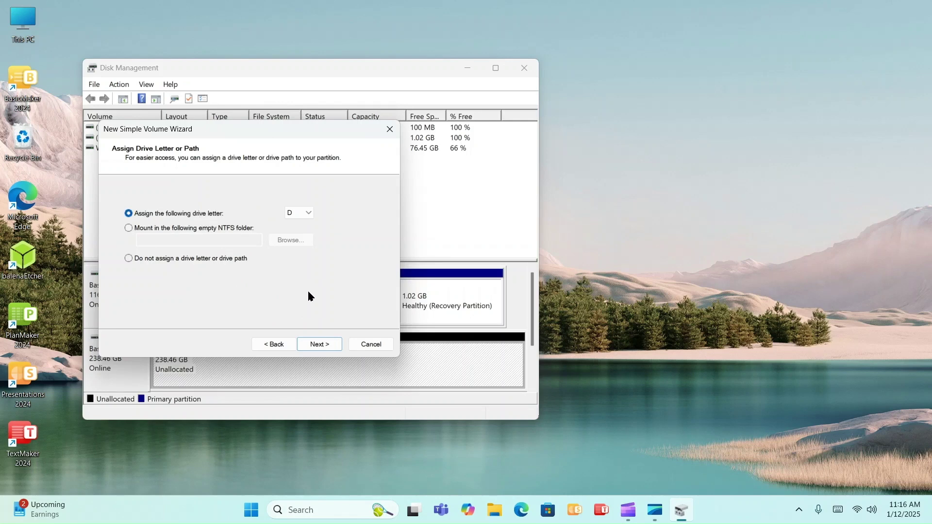
left_click(321, 344)
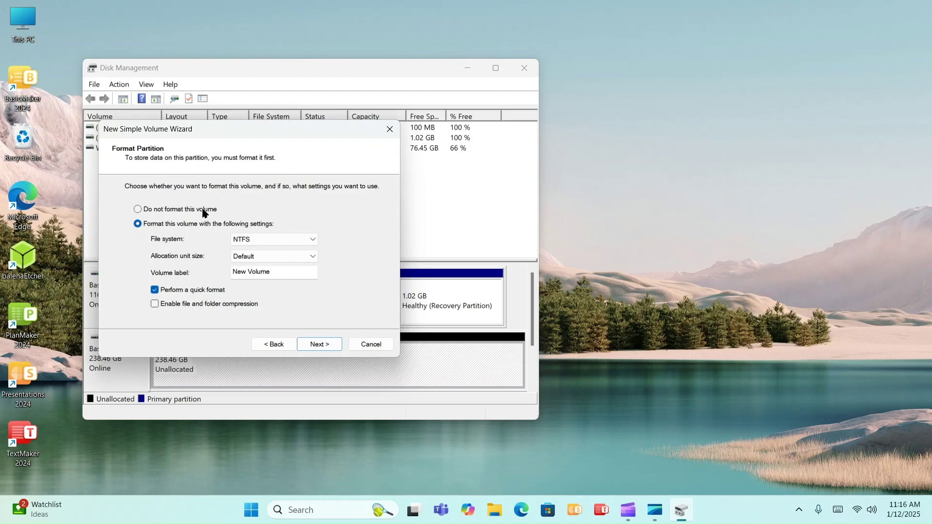
left_click(328, 350)
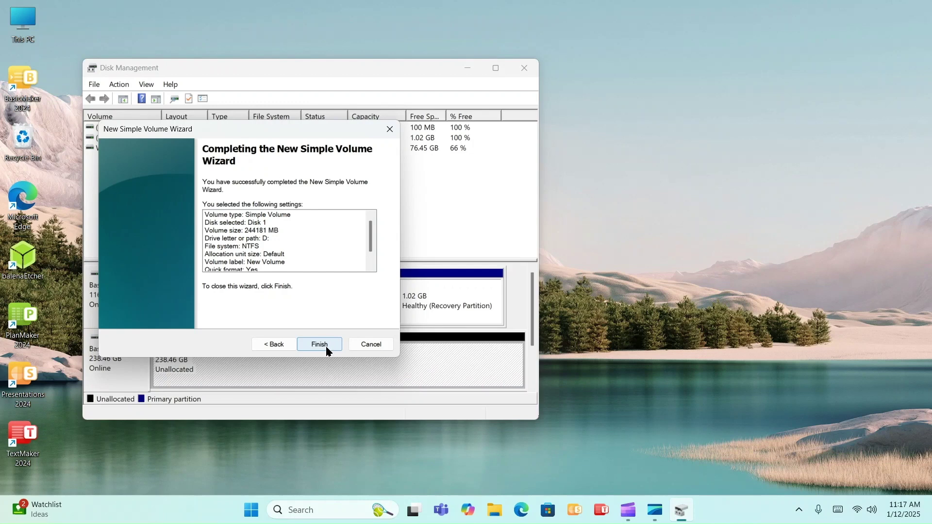
left_click(326, 348)
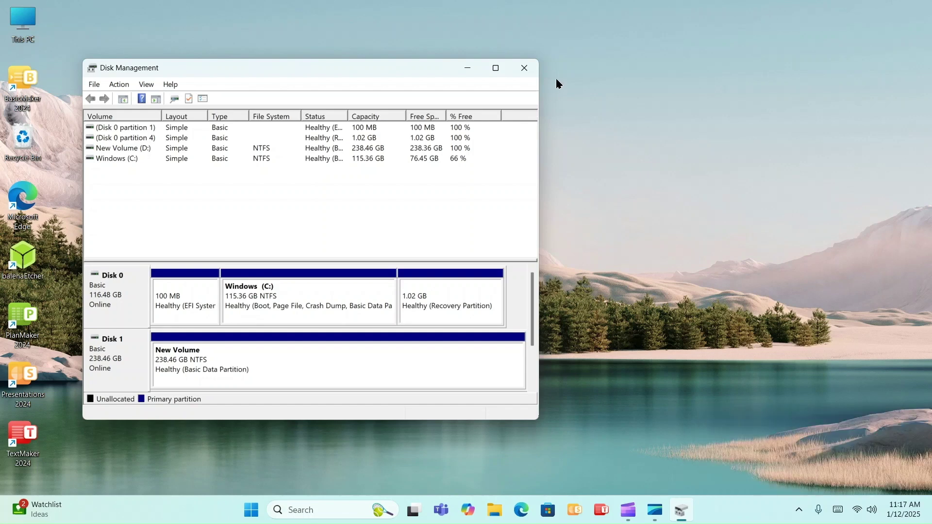
- Close Disk Management and confirm New Volume (D:) shows 238 GB free under This PC in File Explorer
left_click(524, 68)
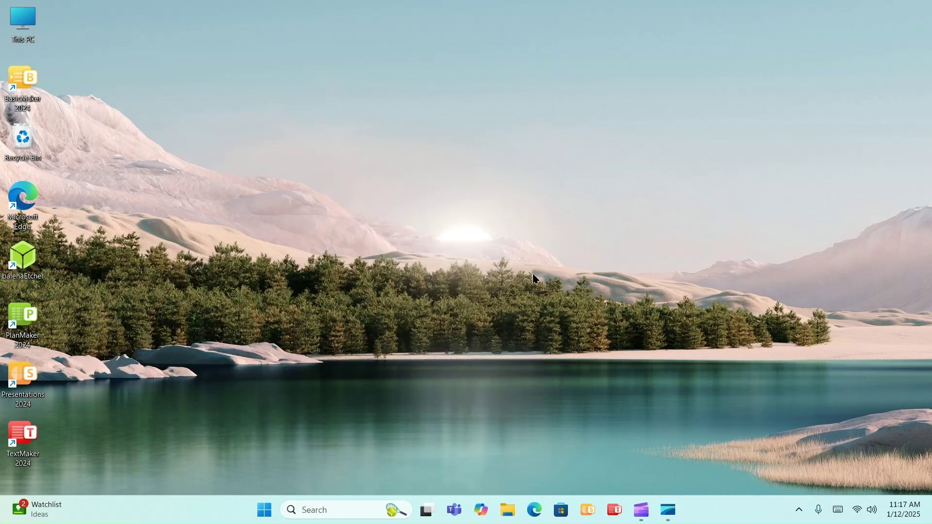
right_click(509, 511)
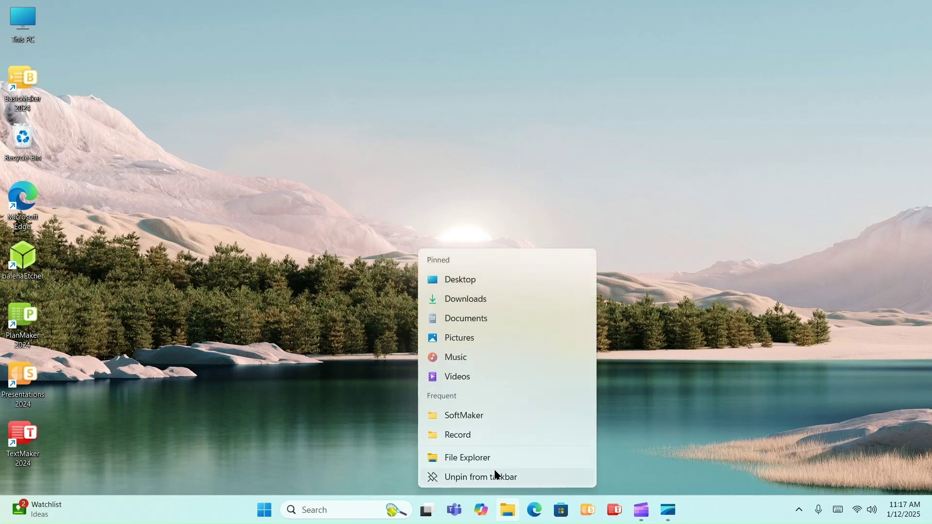
left_click(487, 456)
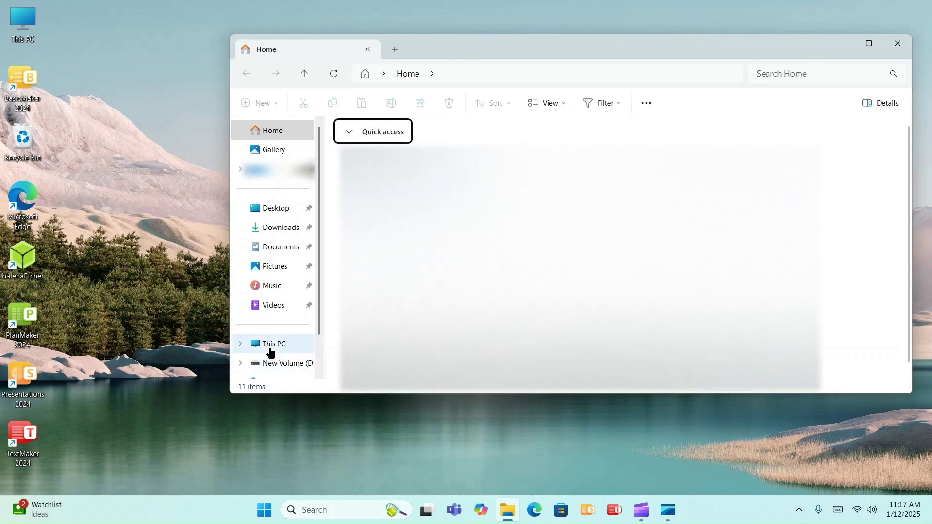
left_click(271, 352)
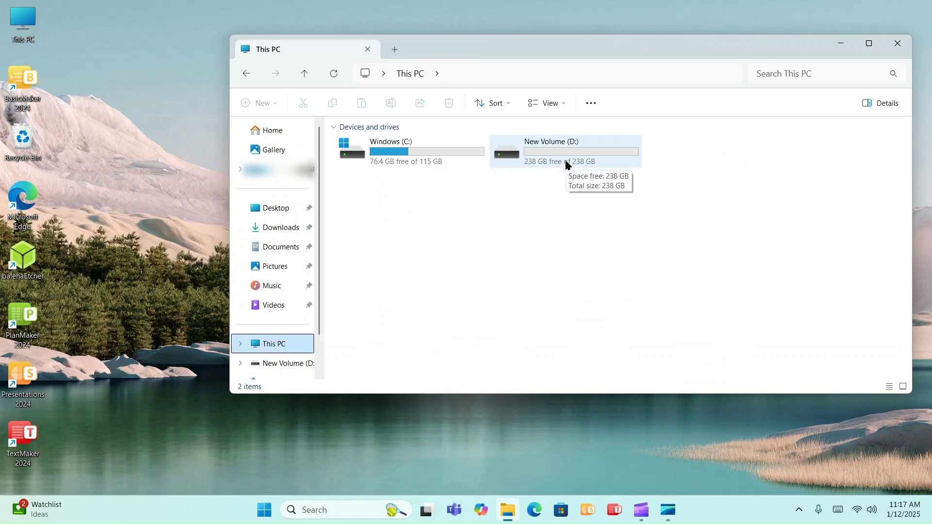
left_click(898, 51)
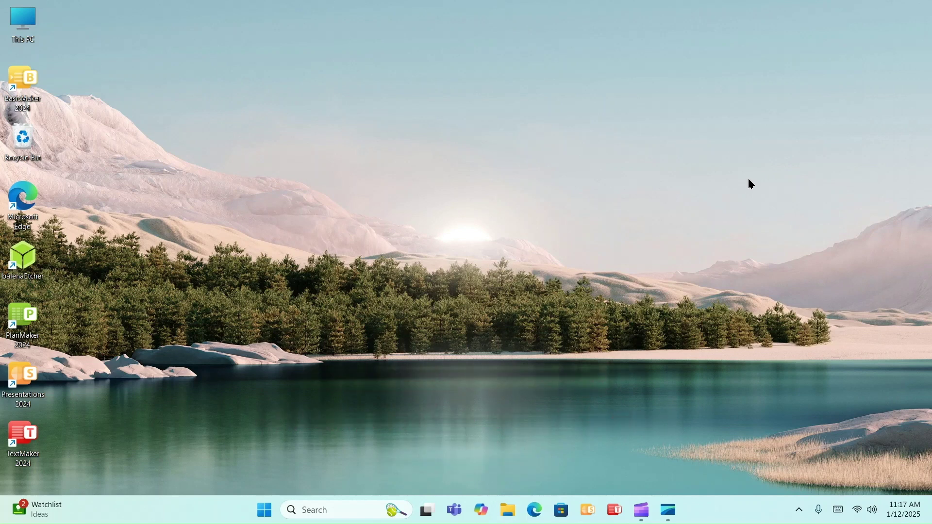
- Eject the USB Attached SCSI mass storage device from the tray and dismiss the safe-to-remove notice
left_click(799, 509)
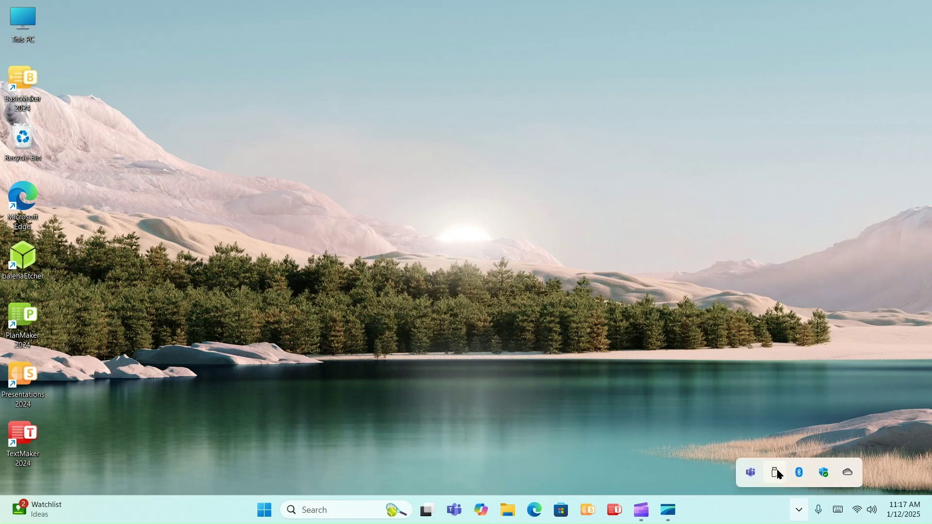
left_click(782, 473)
left_click(821, 447)
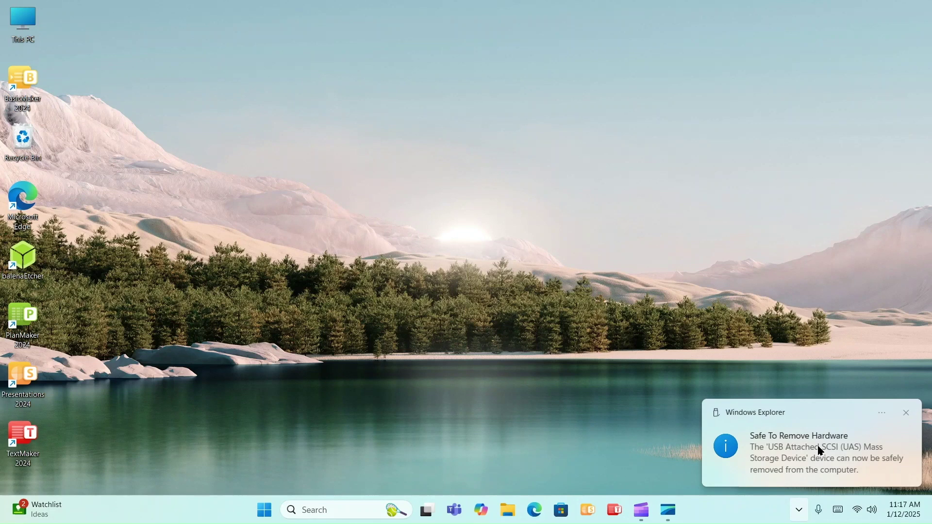
left_click(820, 451)
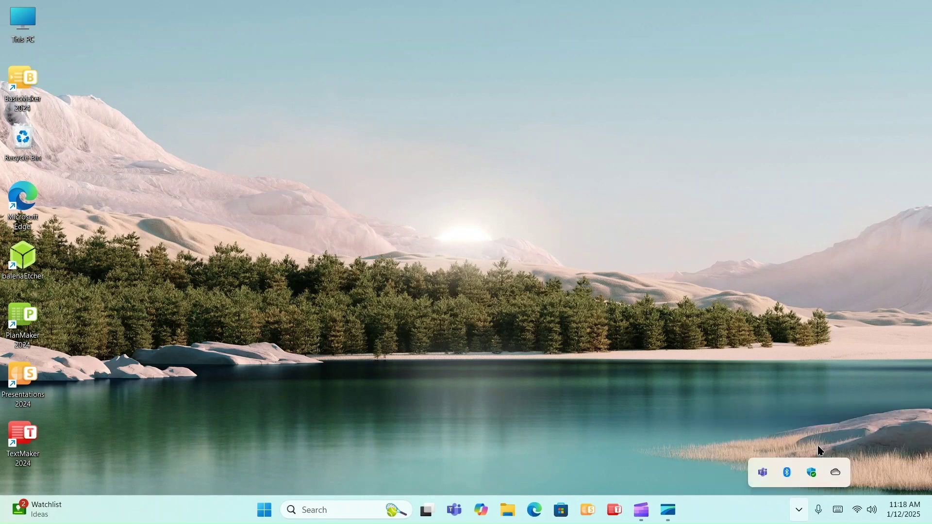